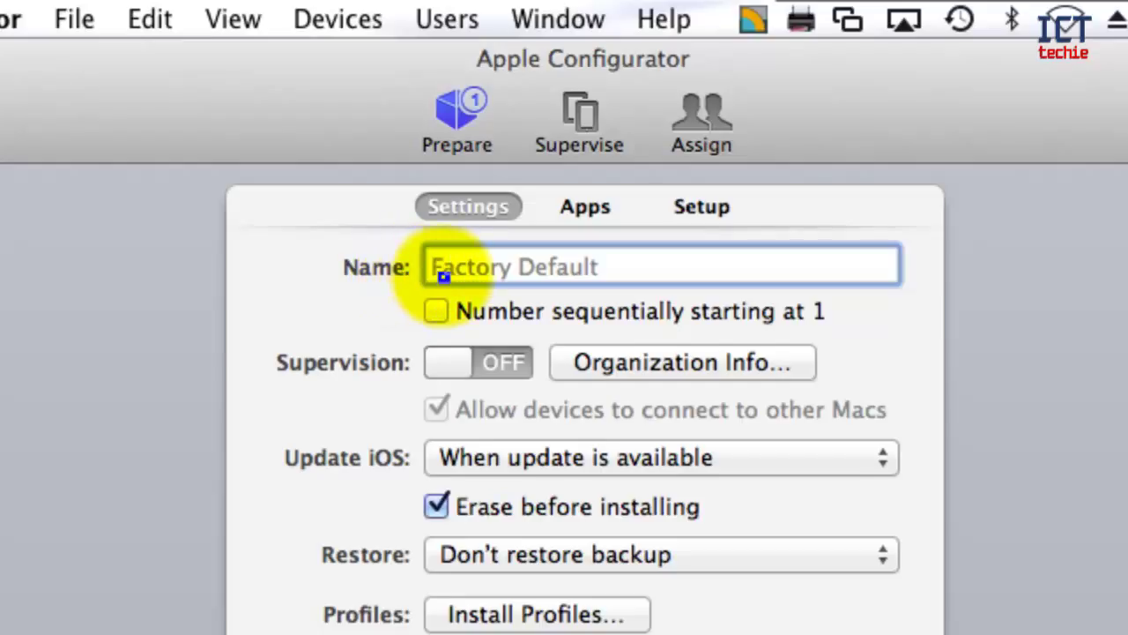
Name the devices ICTtechie and number them sequentially starting at 105.
type("I")
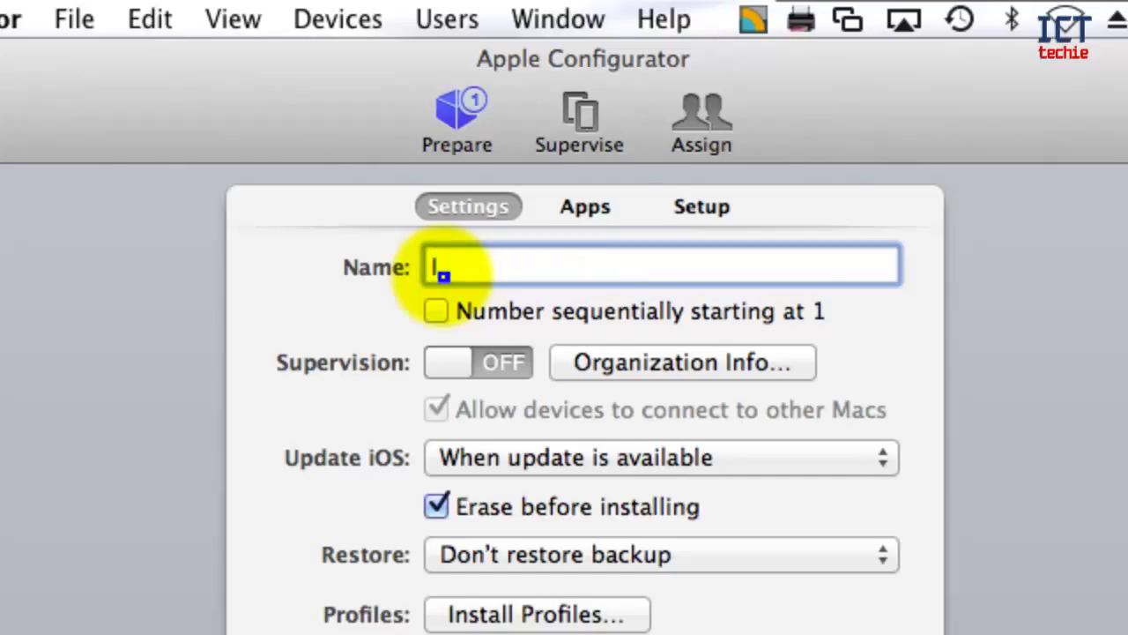
type("CTtechie")
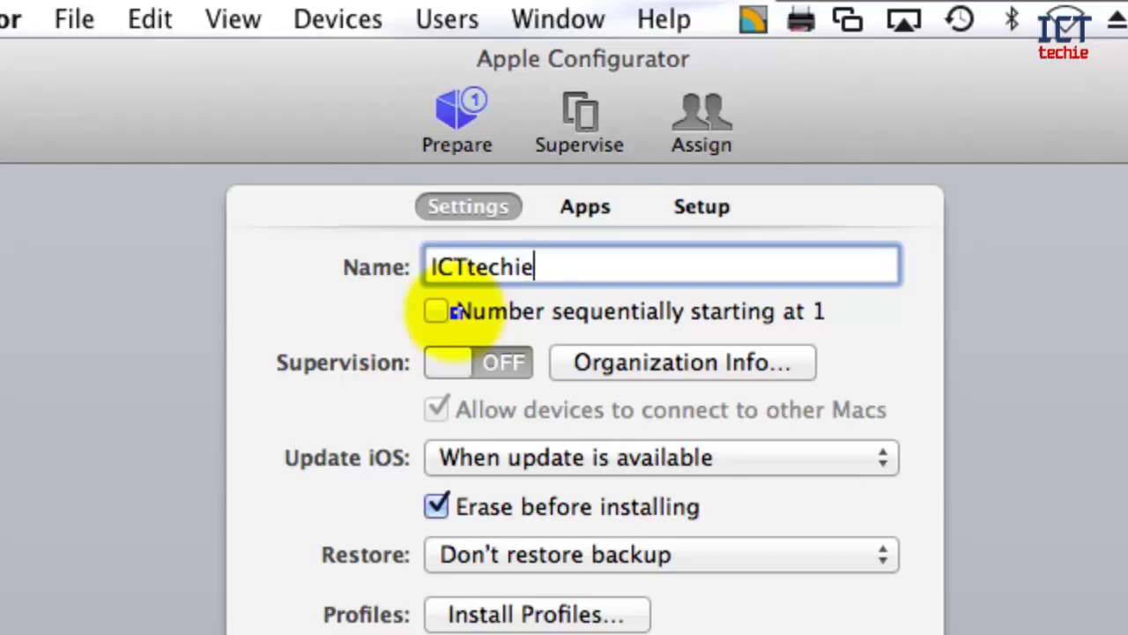
left_click(438, 312)
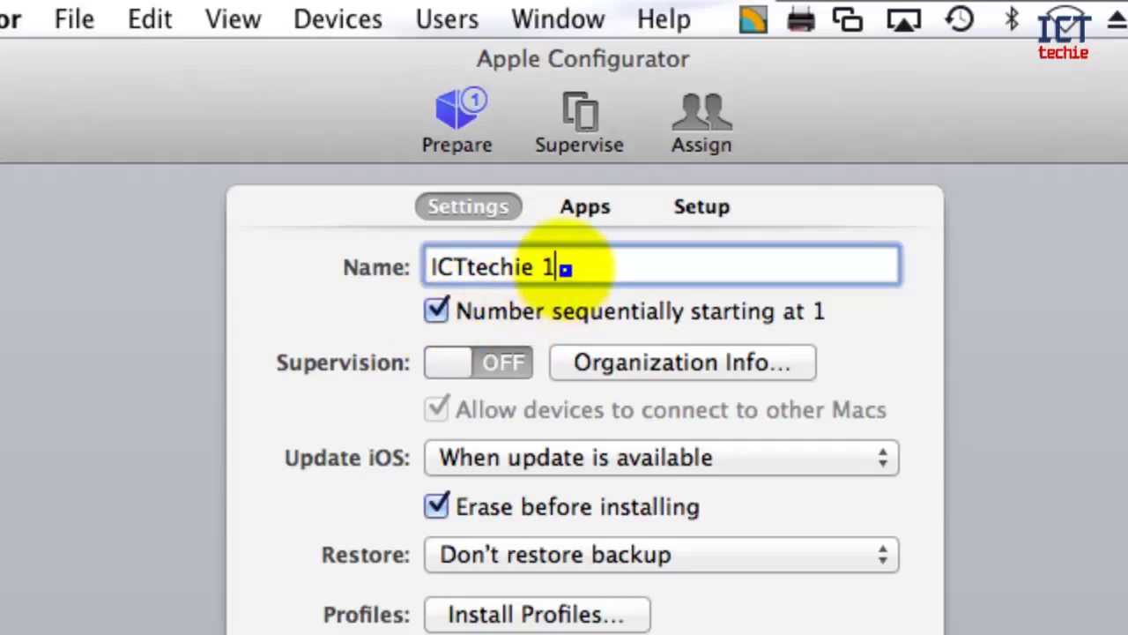
key("BackSpace")
type("105")
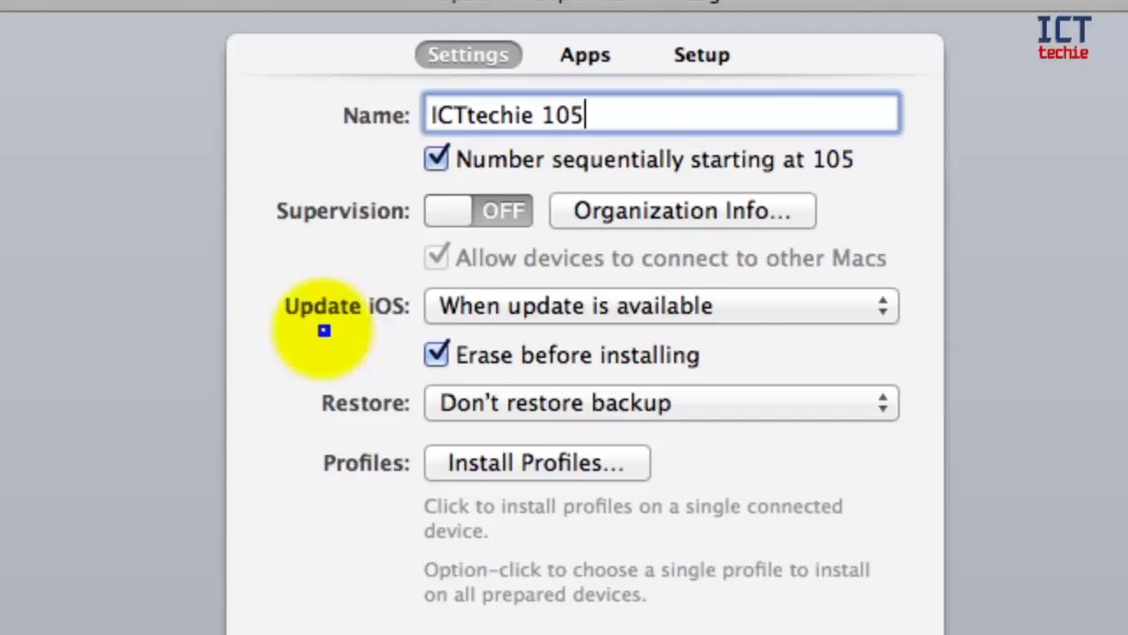
Set iOS updates to "When update is available" with erasing before installing enabled.
left_click(752, 314)
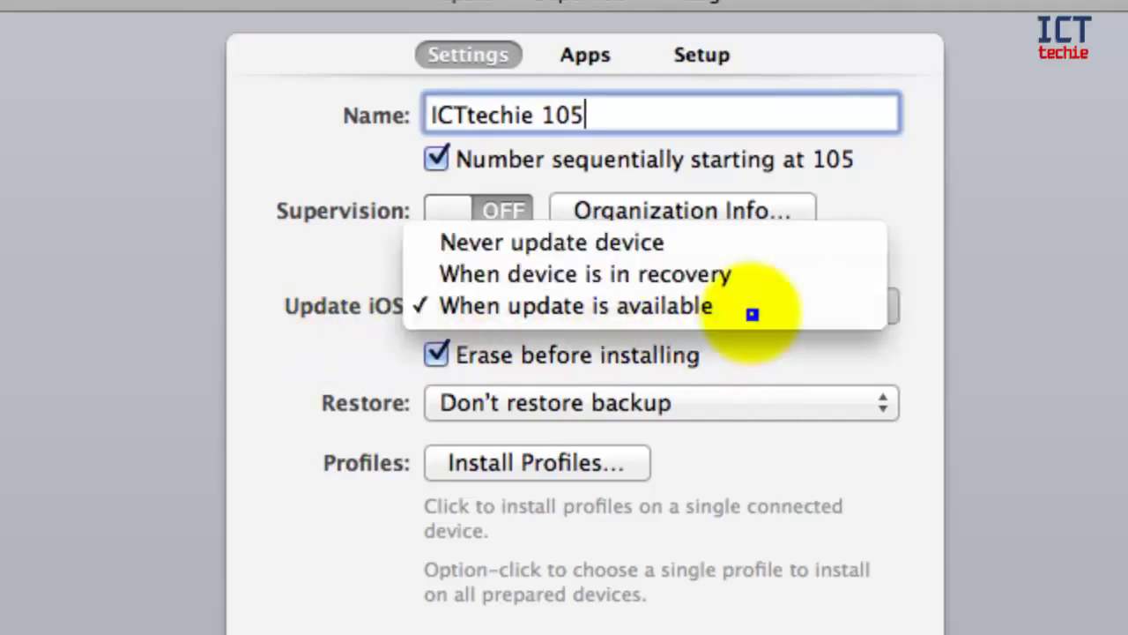
left_click(752, 314)
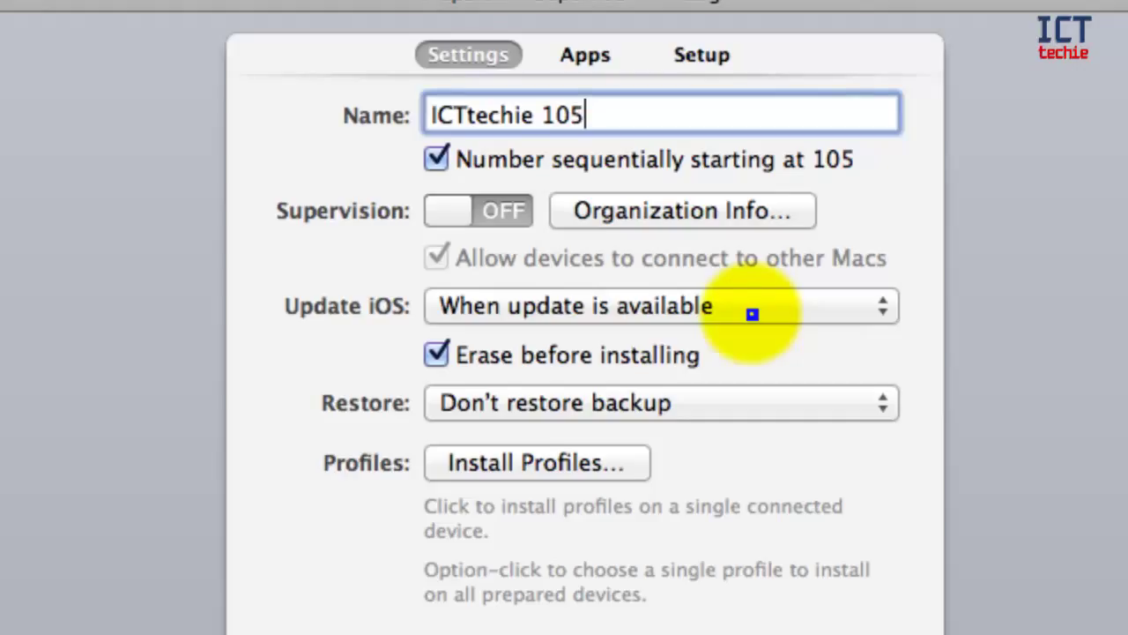
left_click(752, 314)
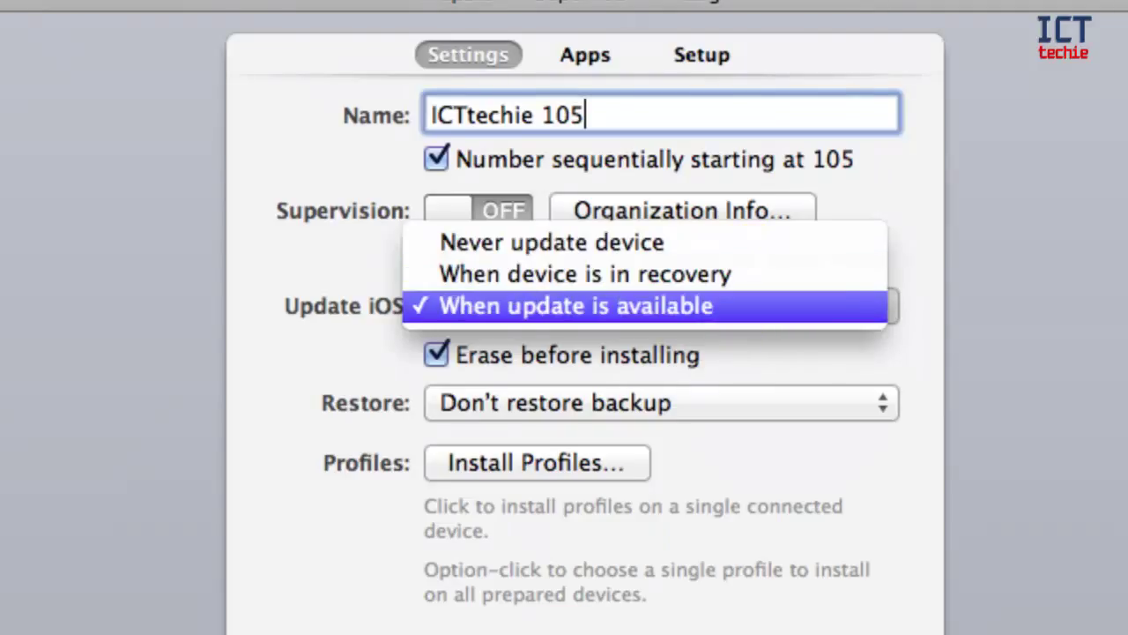
key("Return")
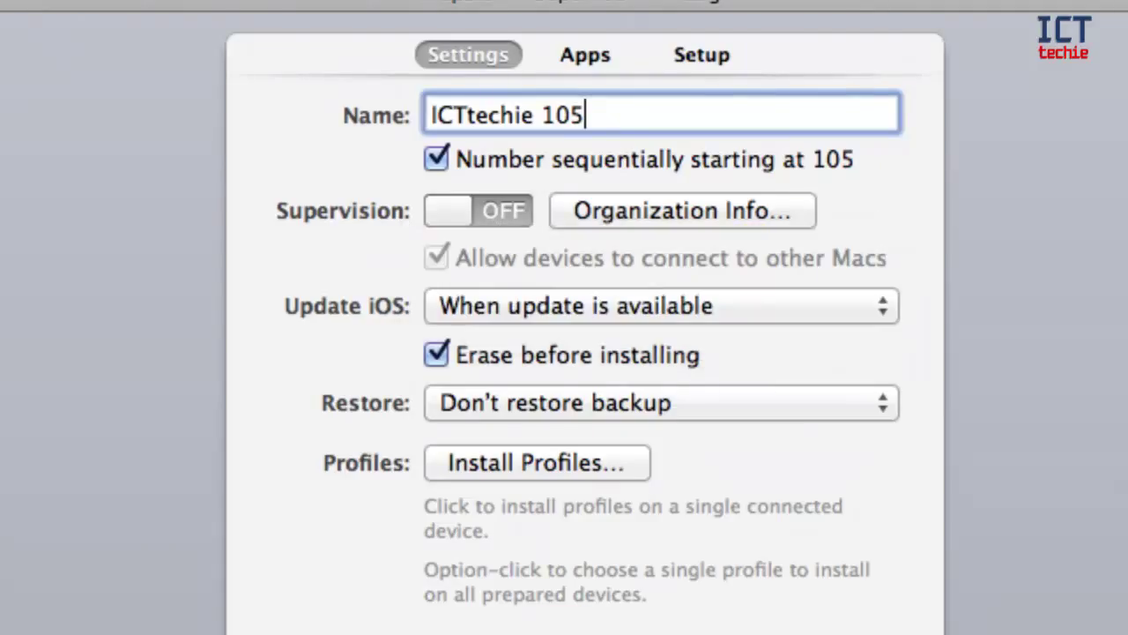
left_click(440, 354)
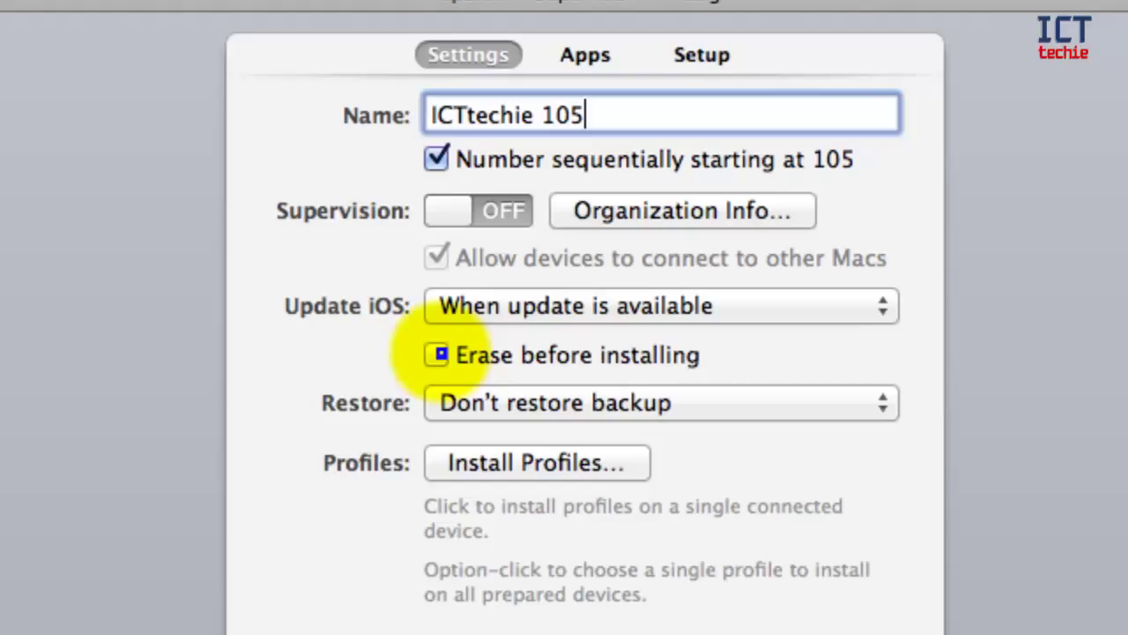
left_click(440, 353)
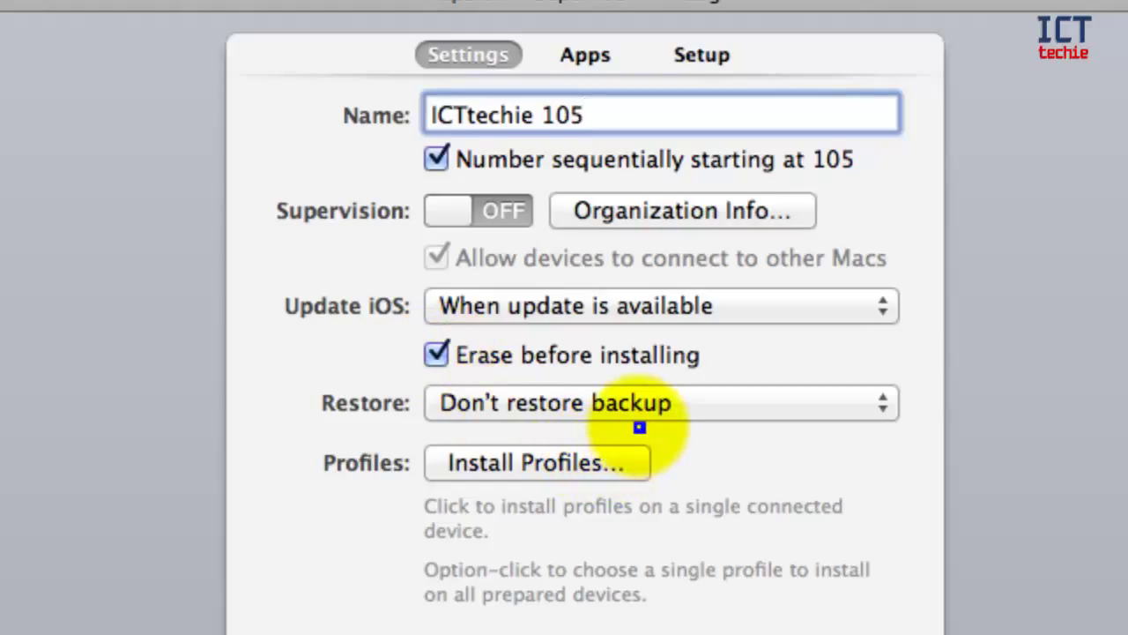
Check the available restore choices and select "Don't restore backup".
mouse_move(684, 401)
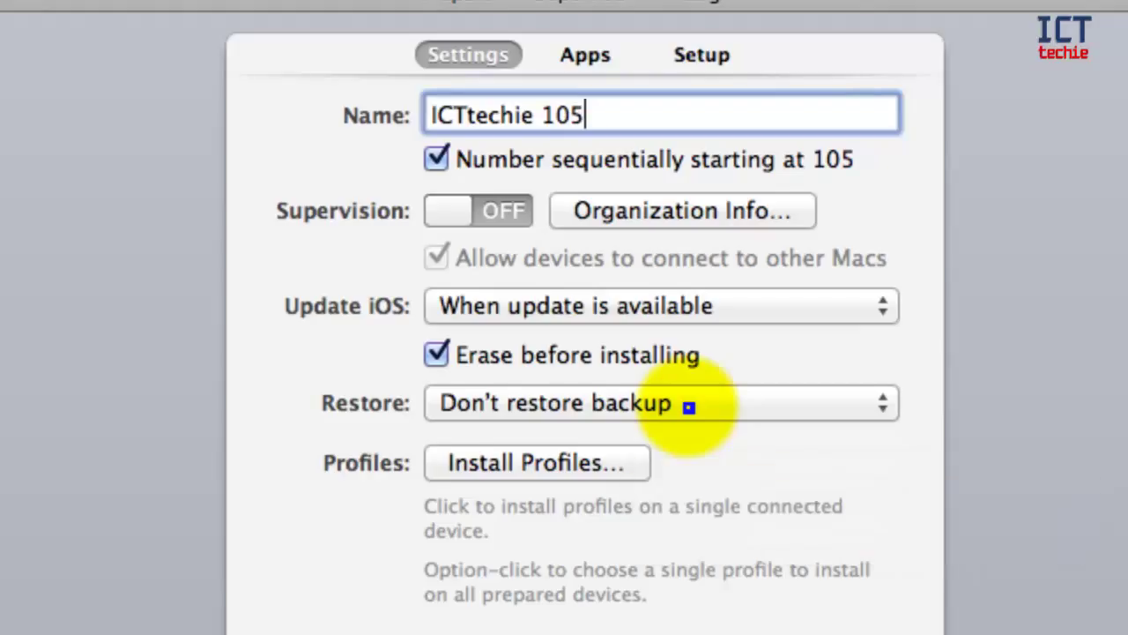
left_click(689, 406)
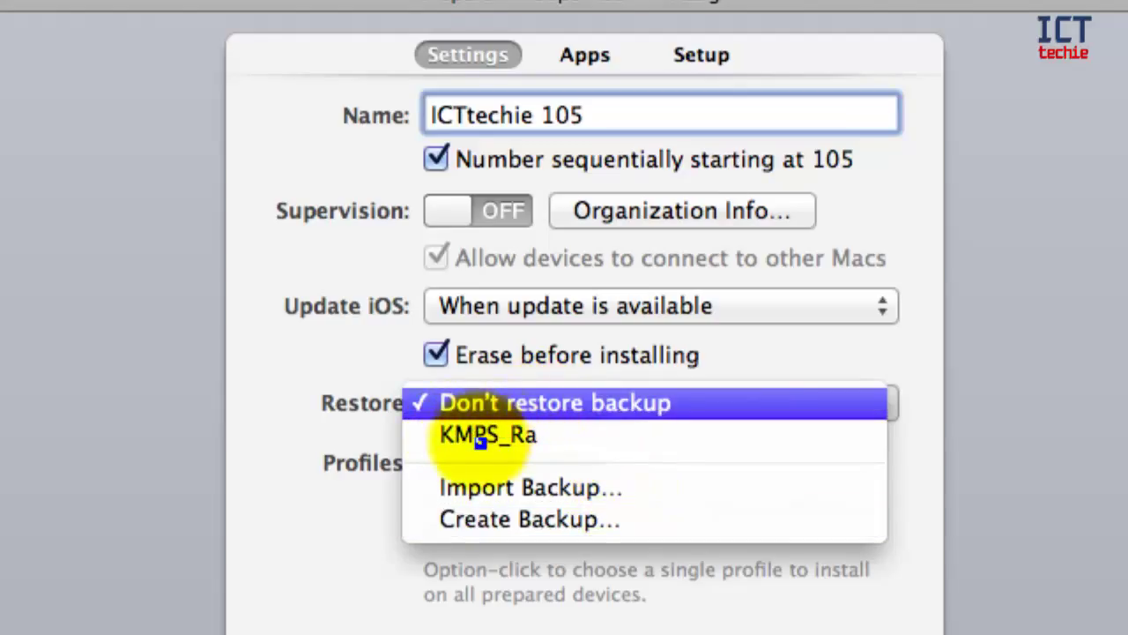
left_click(519, 406)
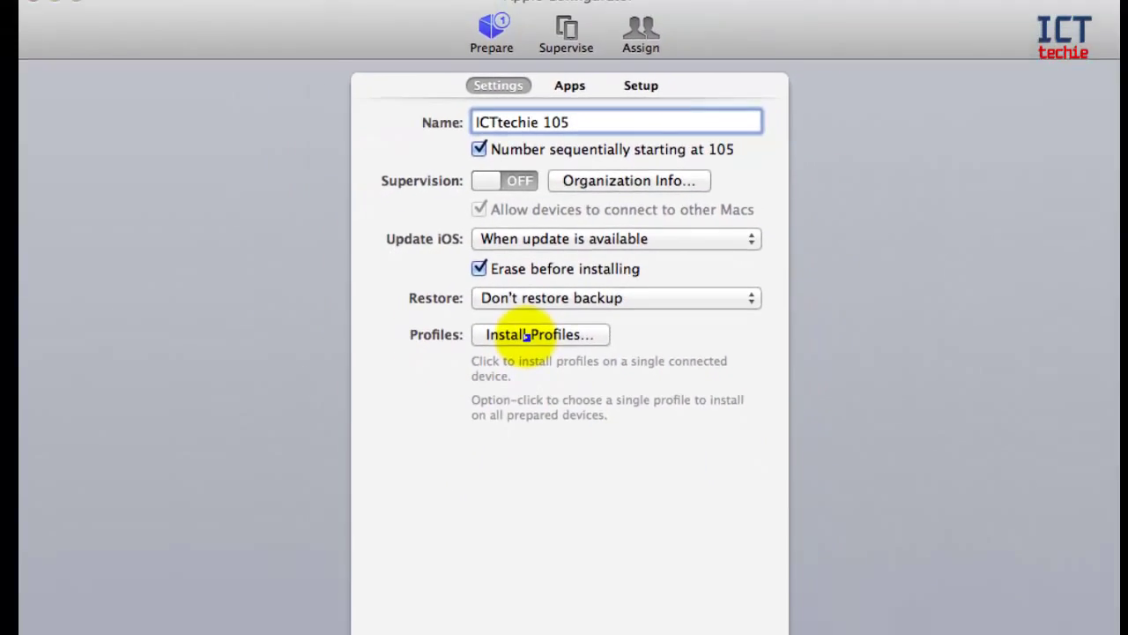
View the opening instructions of the profile installation assistant and leave it without installing any profile.
left_click(512, 463)
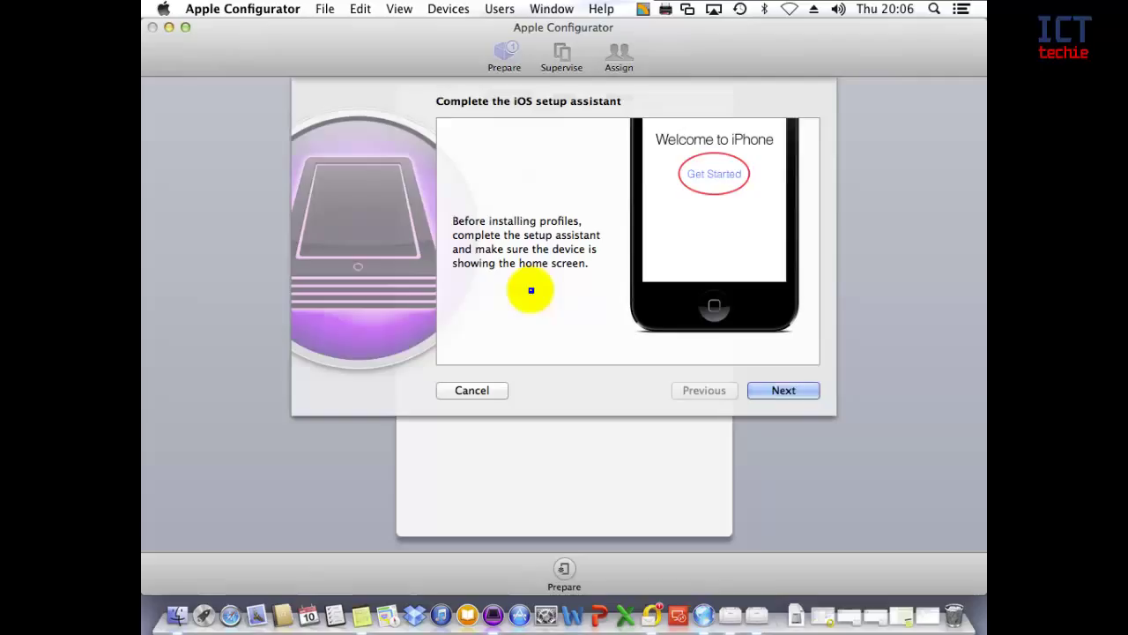
left_click(464, 392)
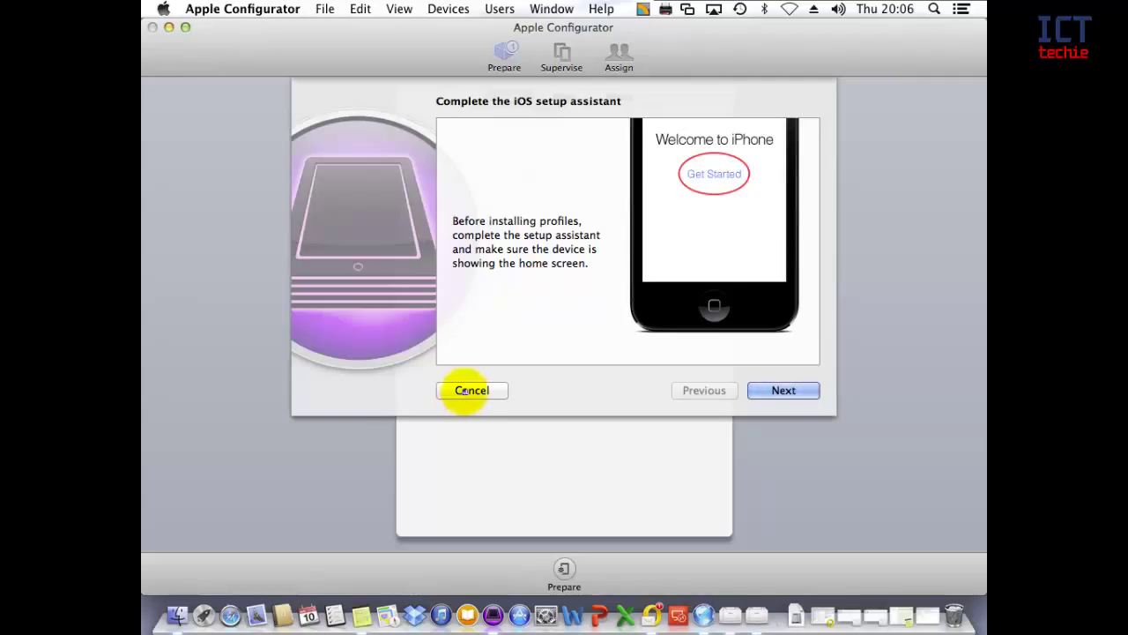
left_click(465, 391)
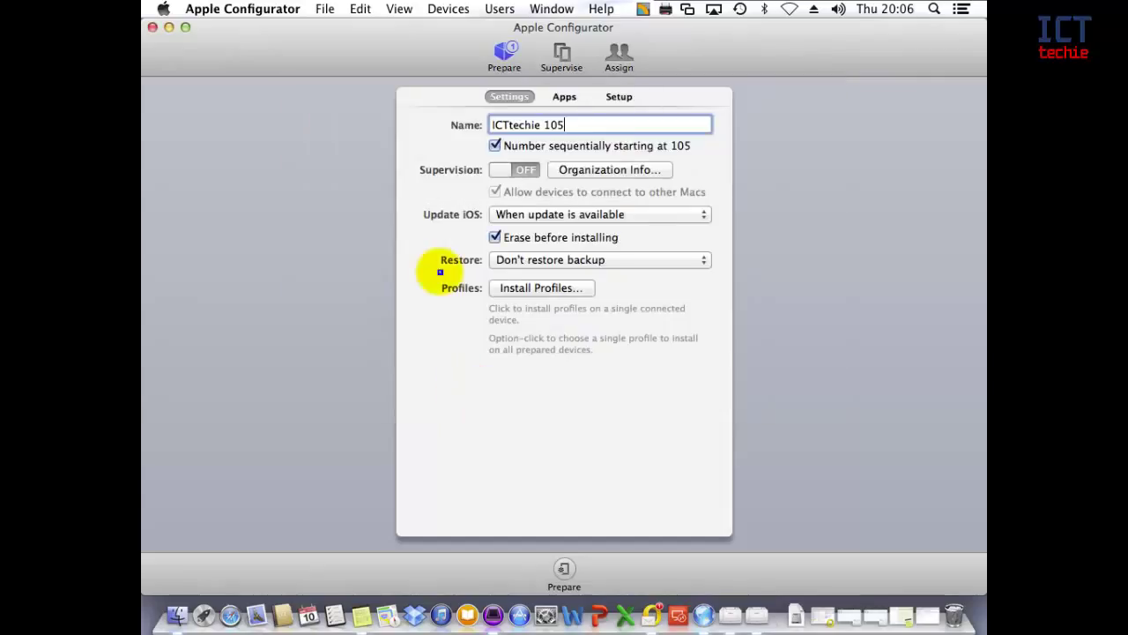
Try to import Dropbox 2.1.3.ipa from the Mobile Applications folder, cancelling at the Apple ID sign-in.
left_click(565, 99)
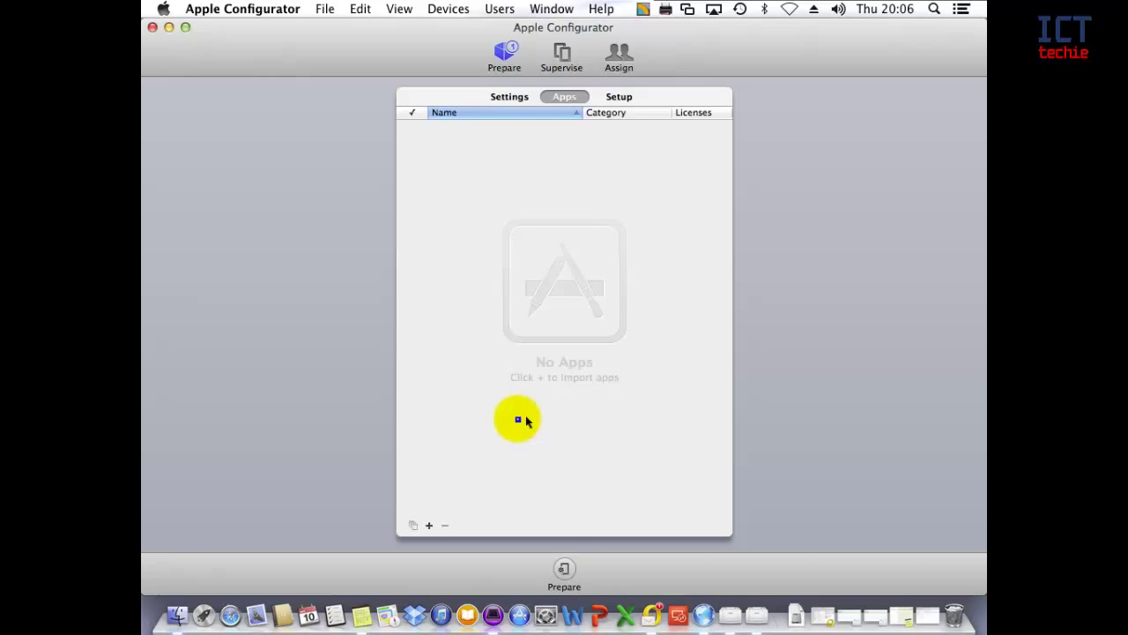
left_click(430, 527)
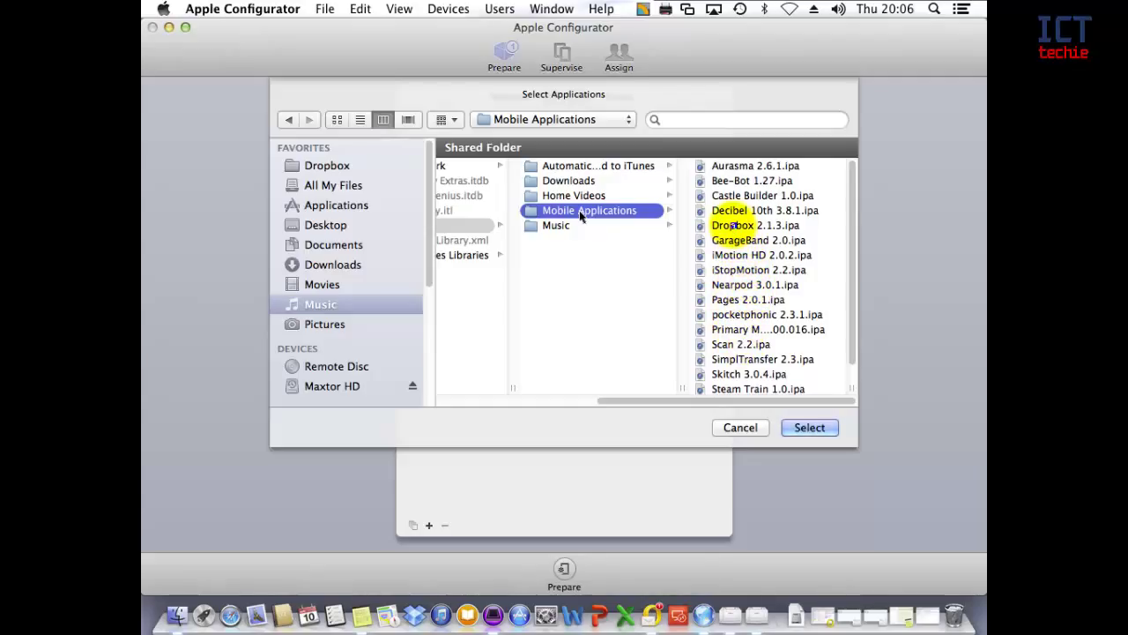
left_click_drag(732, 226, 737, 232)
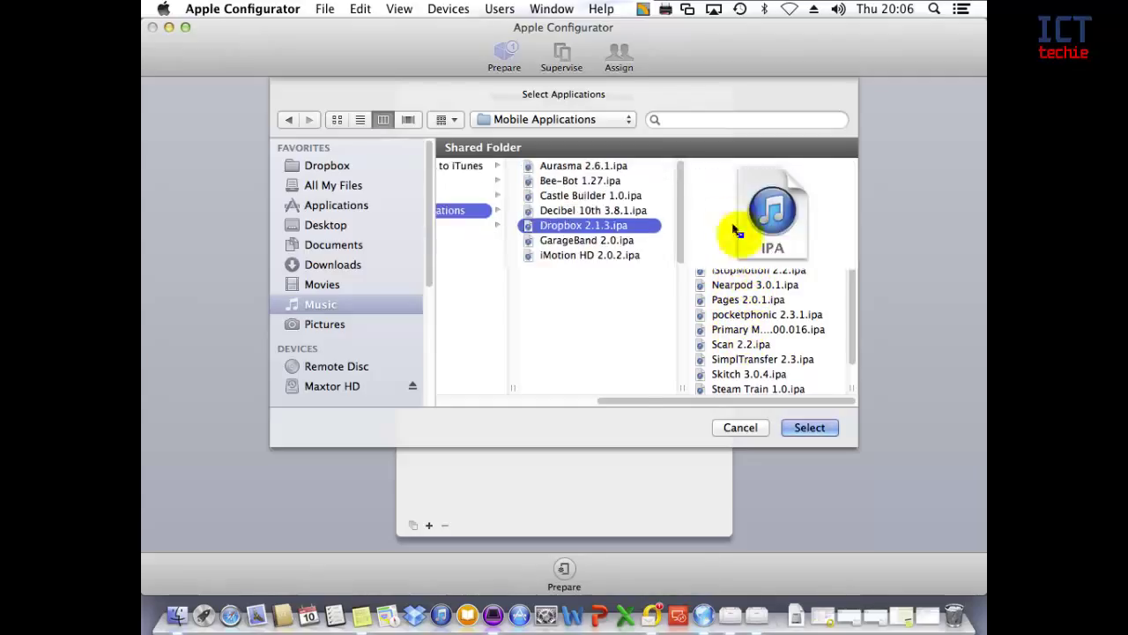
left_click(811, 429)
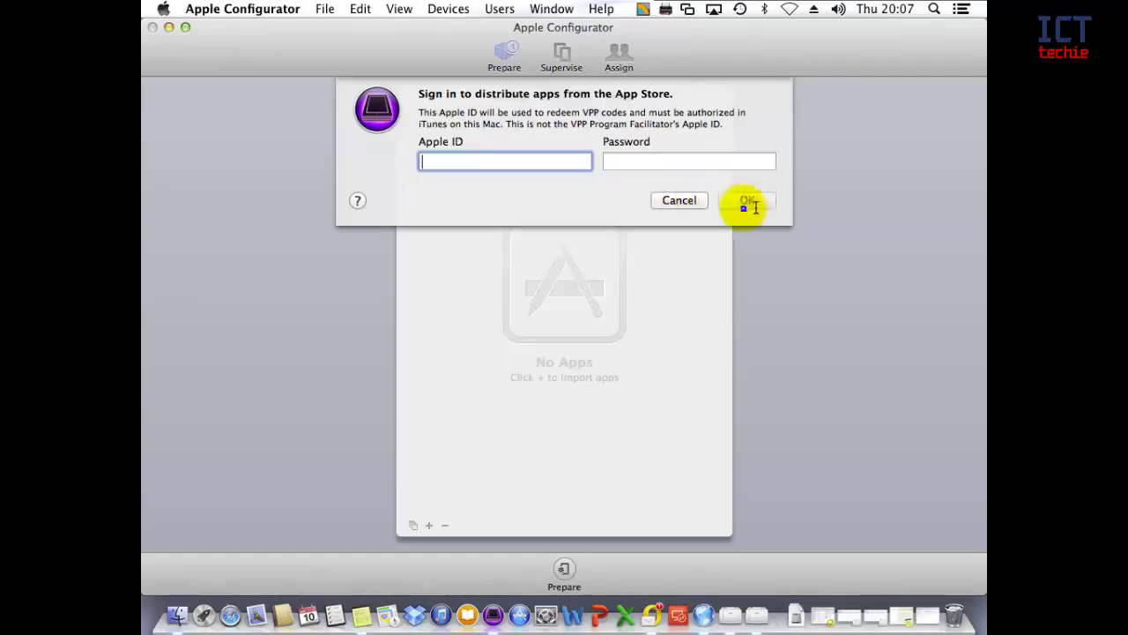
left_click(680, 200)
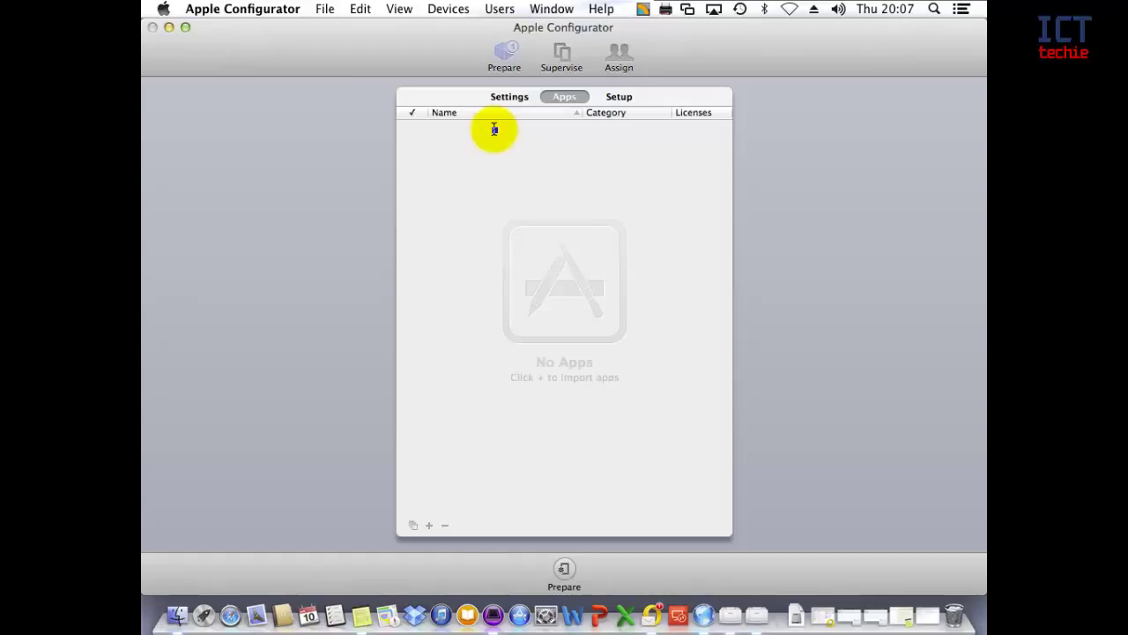
left_click(446, 529)
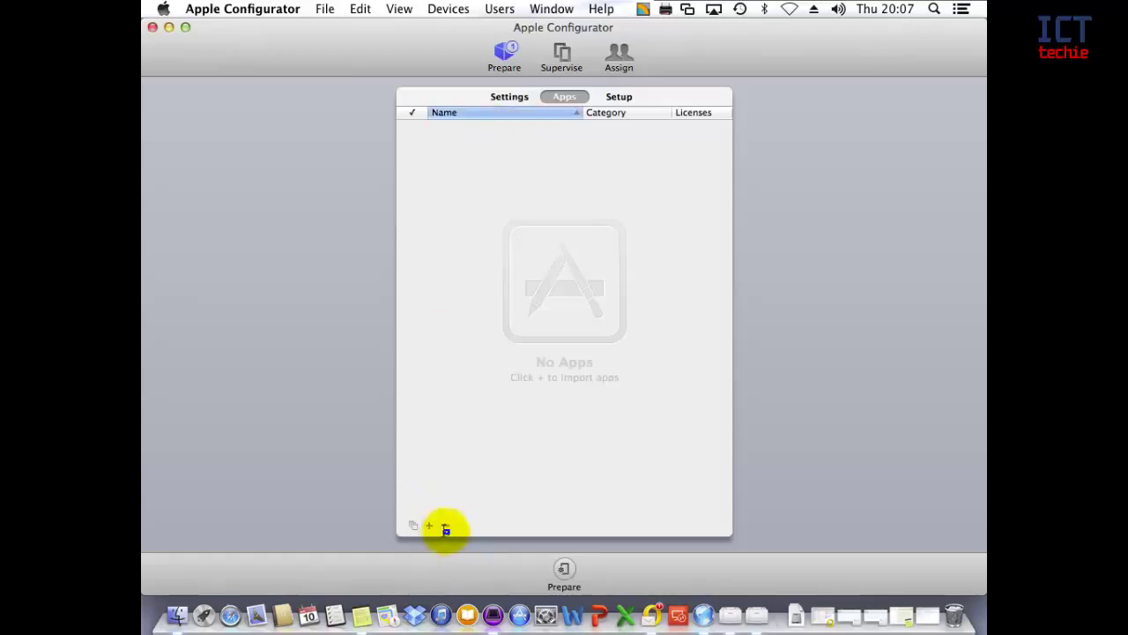
Examine the Wi-Fi, Certificates and Device Enrollment options for the device setup assistant, and close them without saving.
left_click(620, 97)
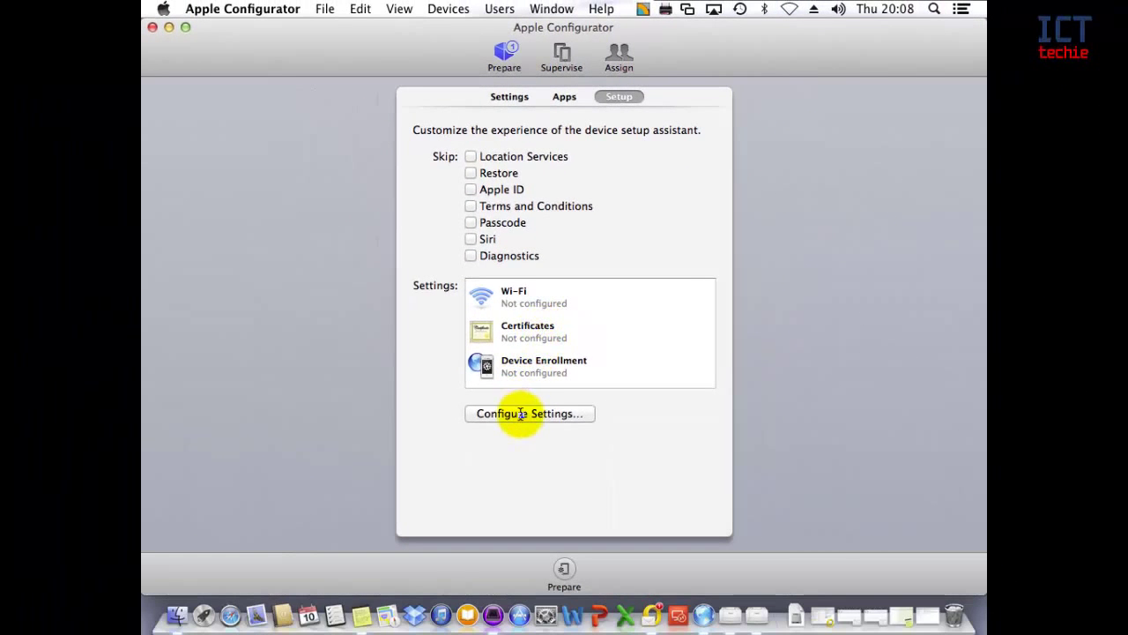
left_click(520, 414)
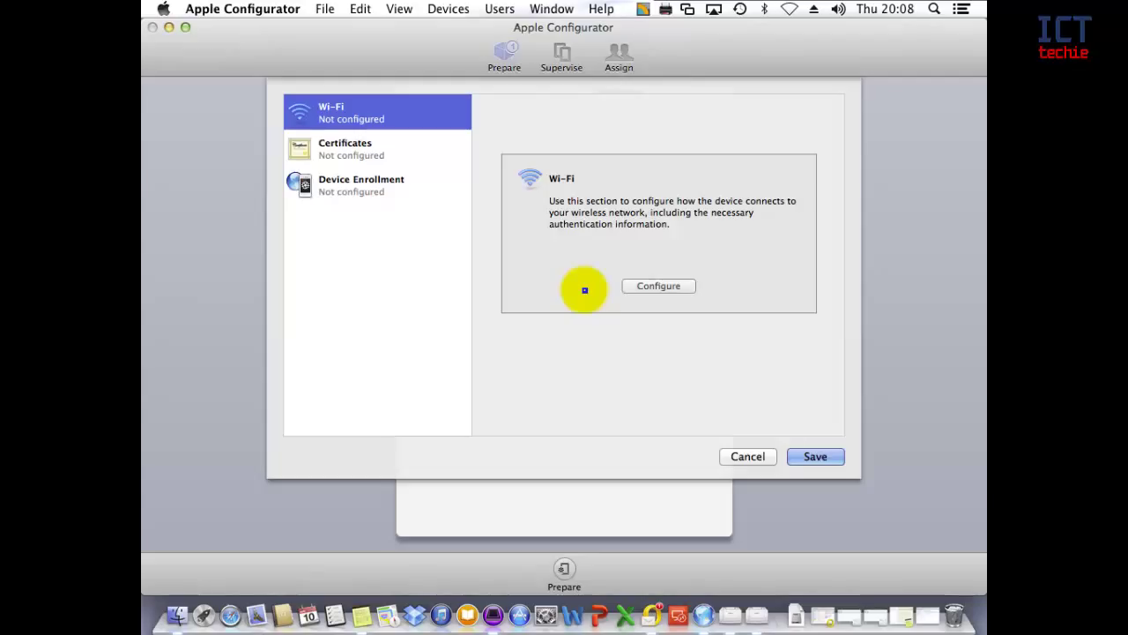
left_click(650, 286)
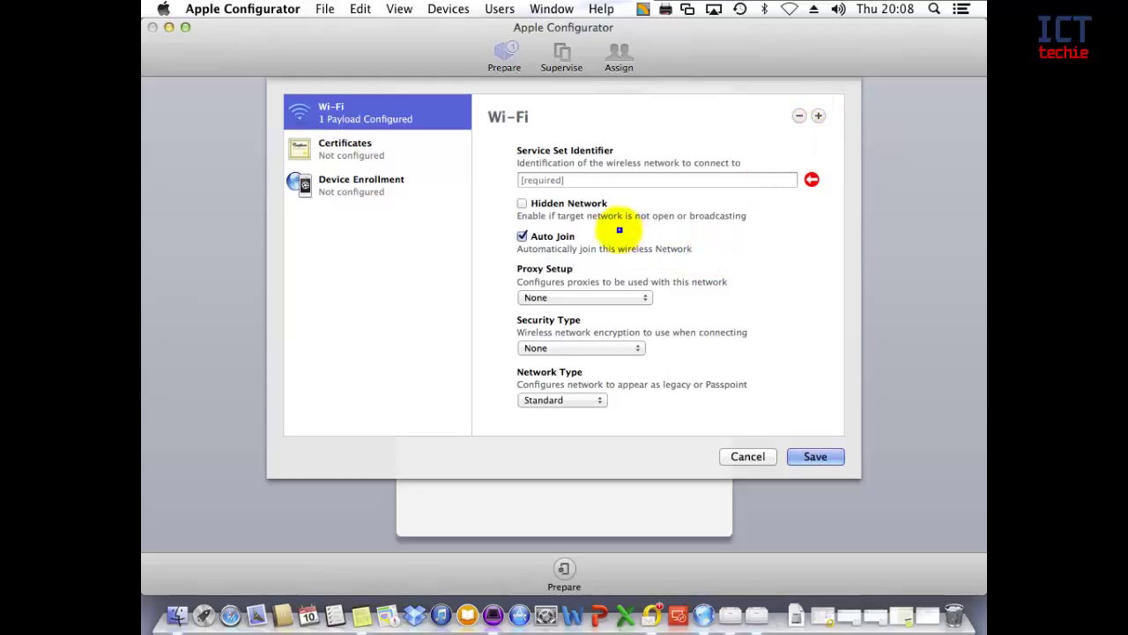
left_click(328, 156)
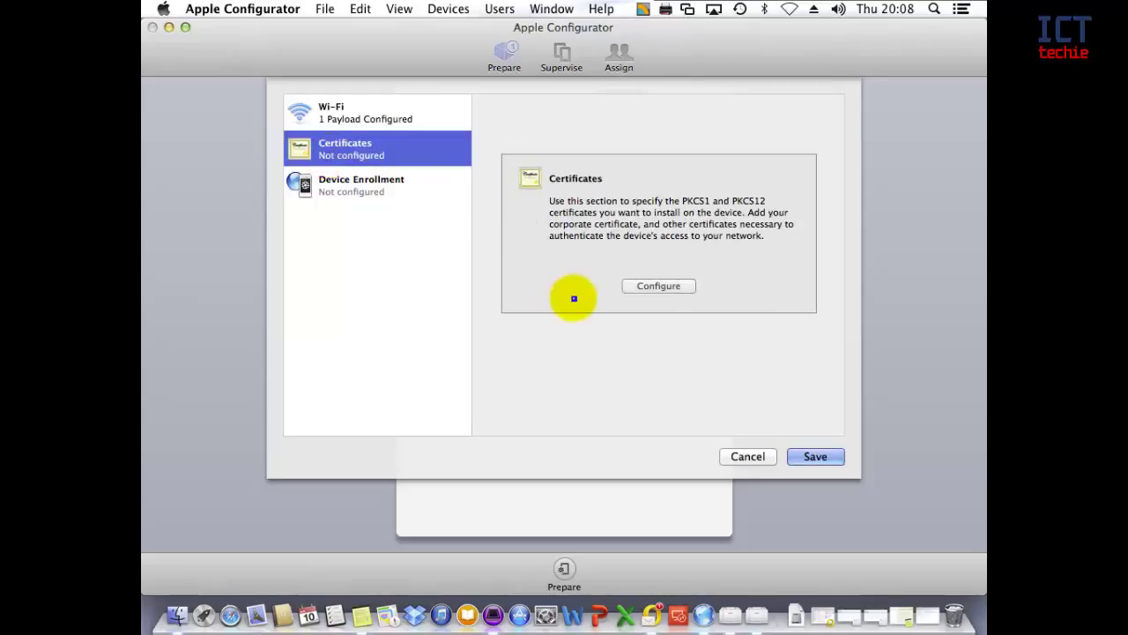
left_click(373, 192)
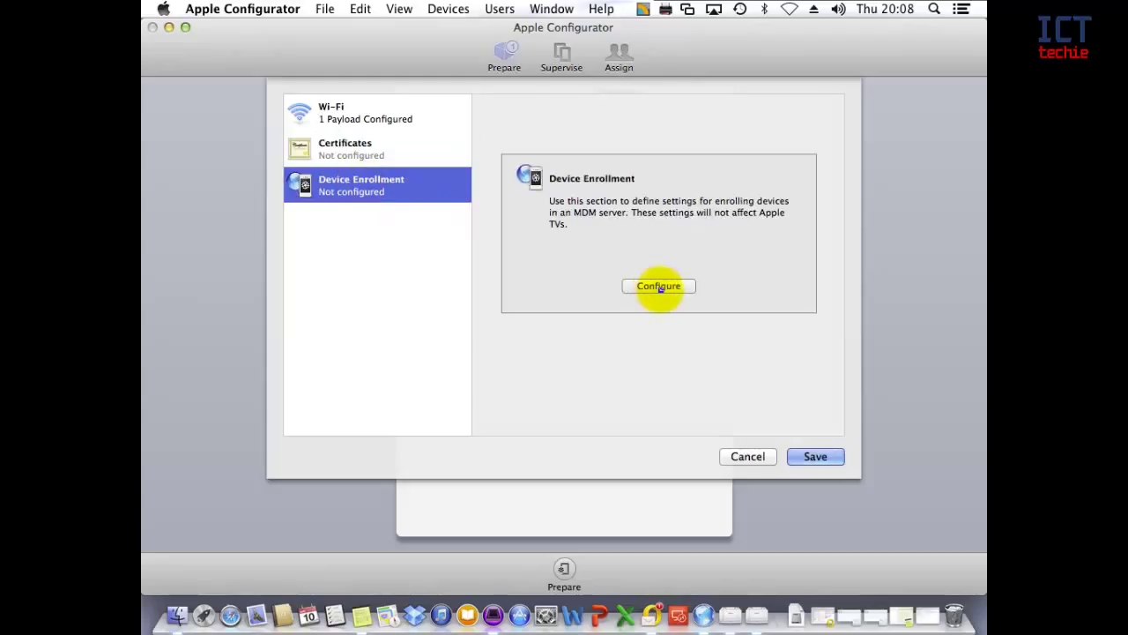
left_click(660, 286)
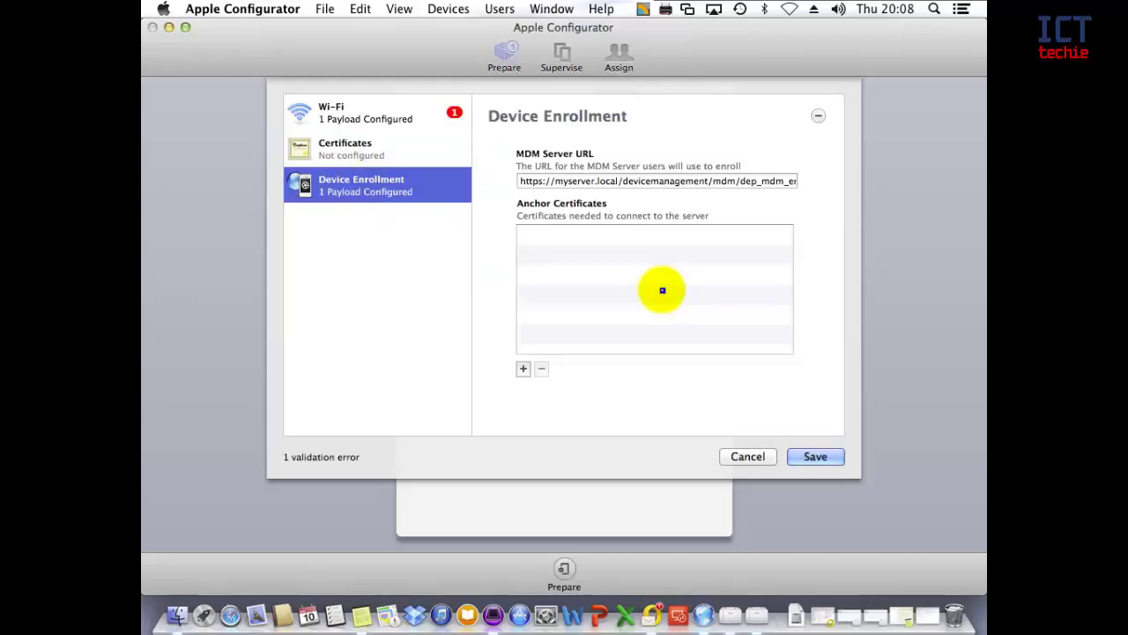
left_click(749, 456)
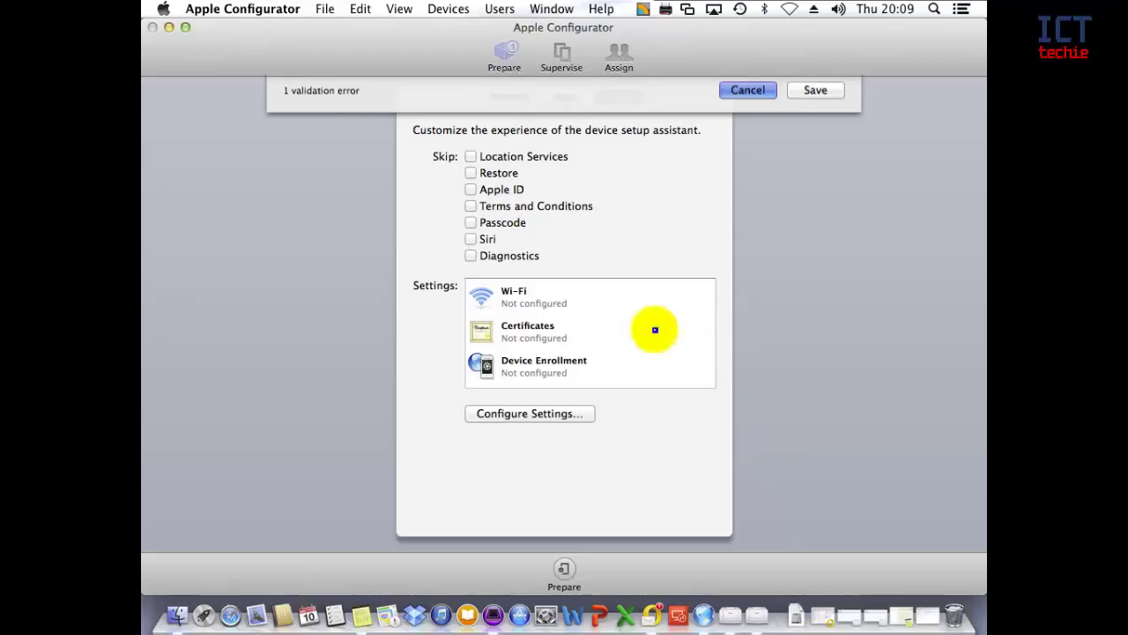
left_click(589, 208)
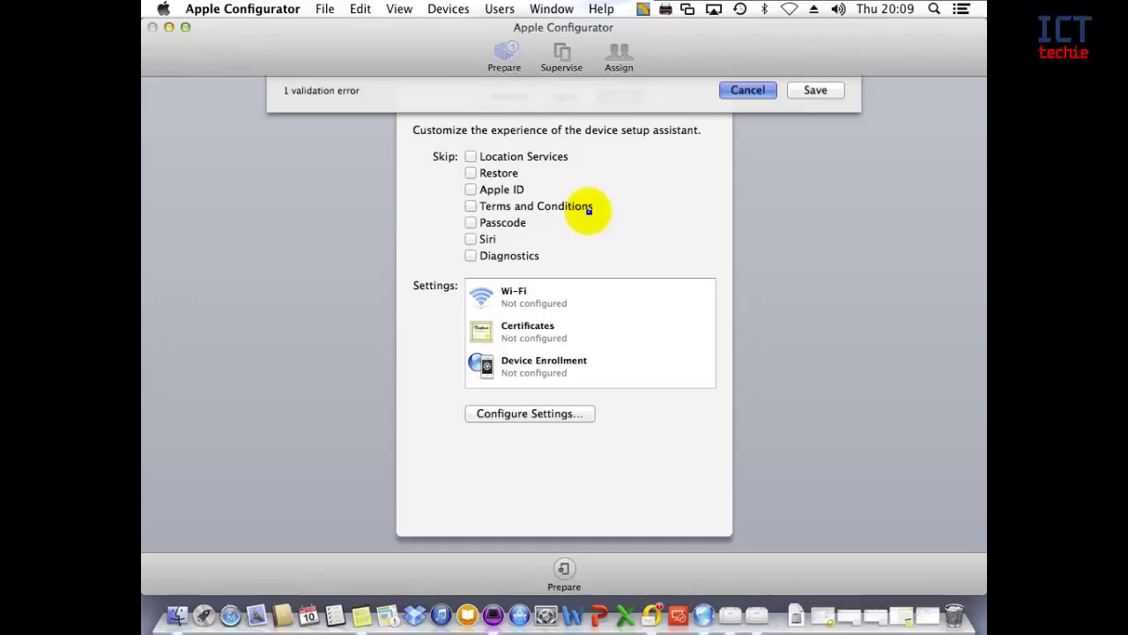